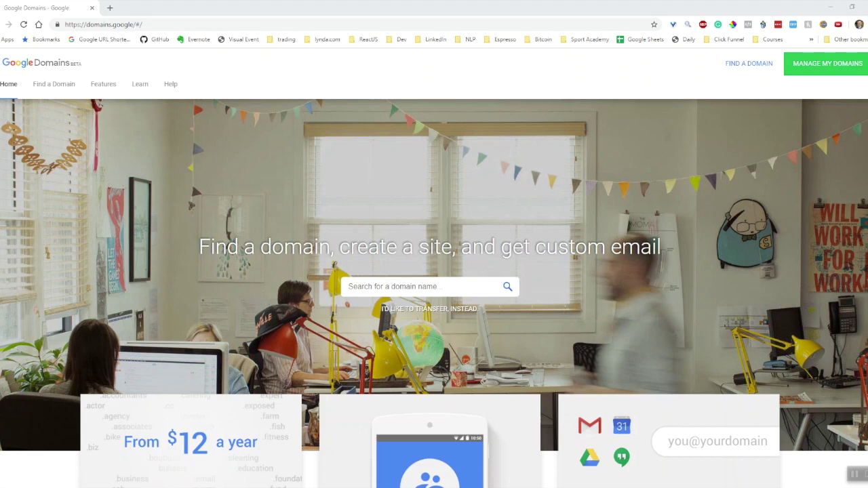
Step: Search Google Domains for 'funnelsengineering' to list endings, including funnelsengineering.com at $12/year
left_click(551, 316)
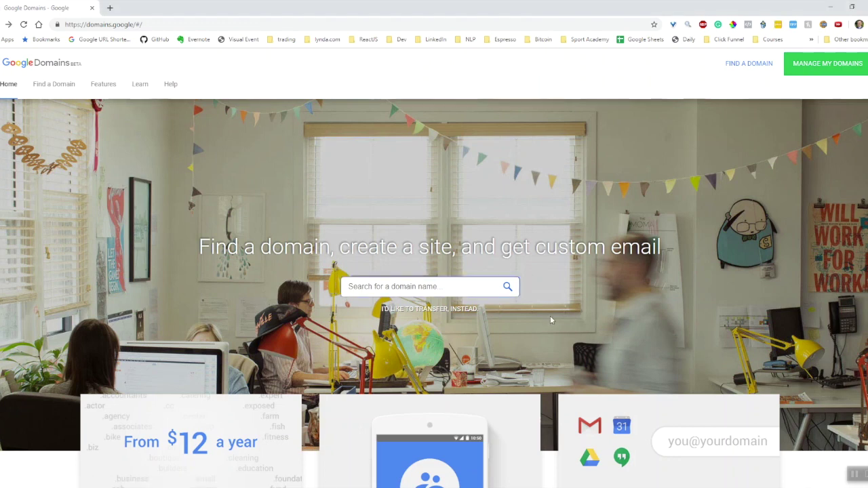
type("funnels")
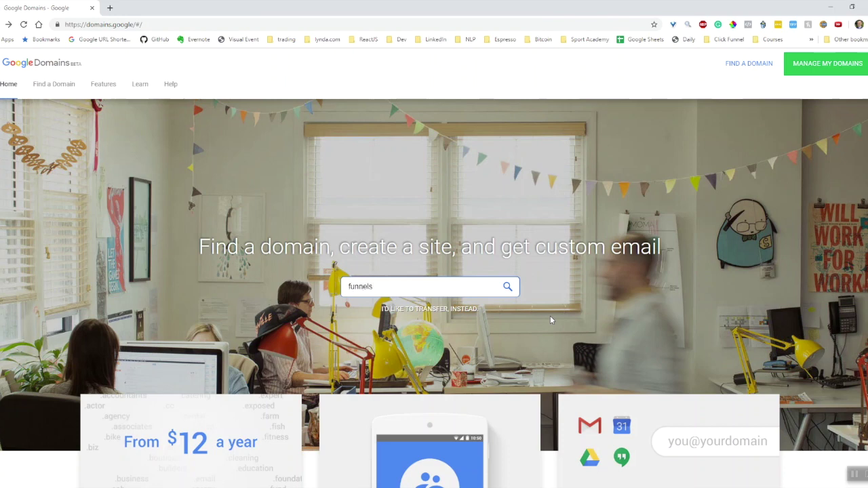
type("engineering")
key("Return")
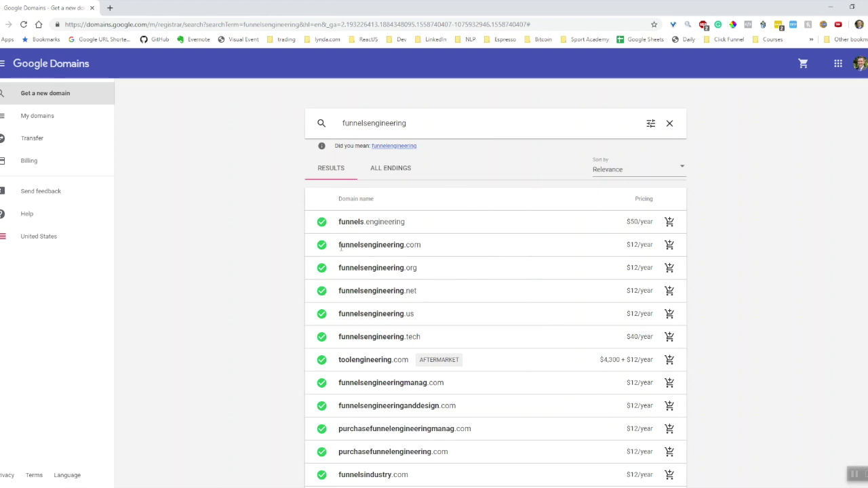
Step: Add funnelsengineering.com to the cart and turn its auto-renew off
left_click(670, 246)
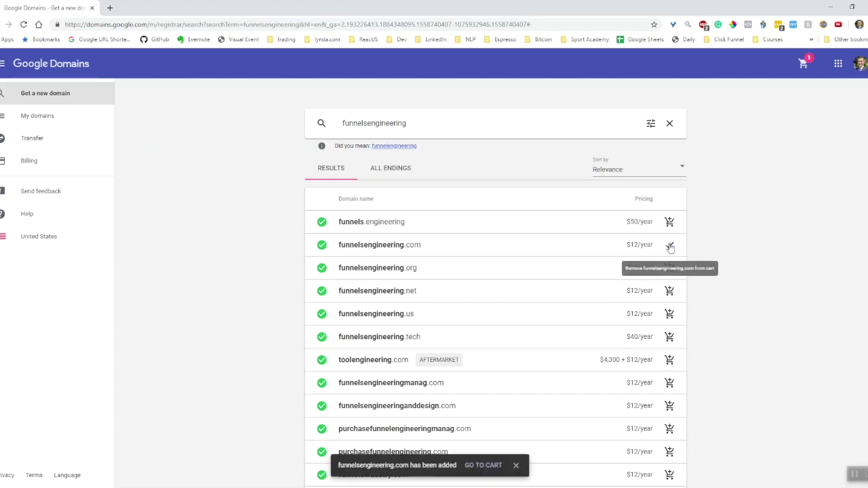
left_click(488, 468)
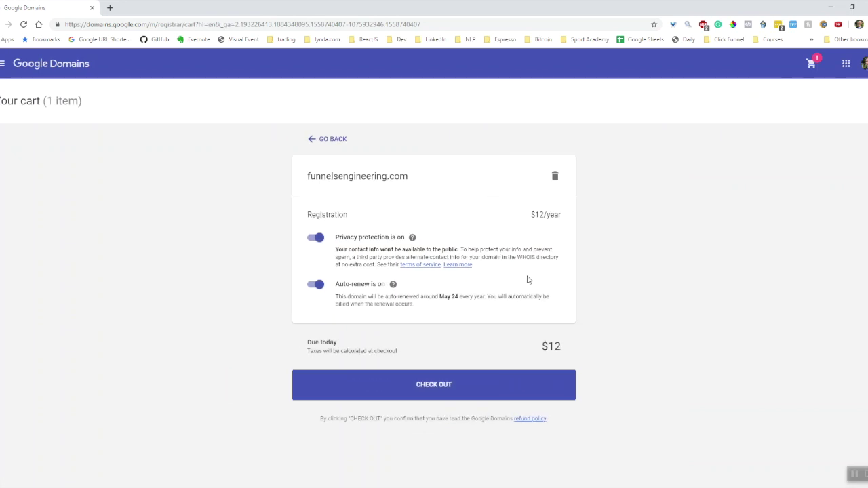
left_click(319, 284)
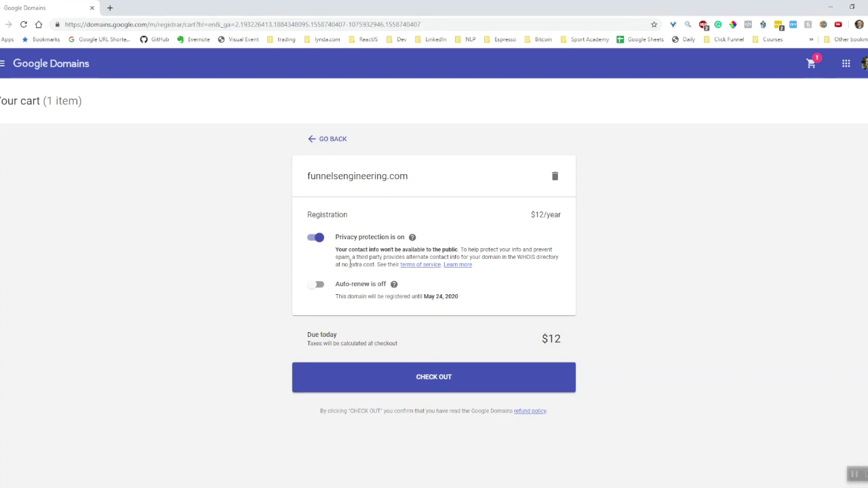
left_click_drag(348, 266, 378, 266)
left_click(372, 266)
double_click(368, 264)
left_click(381, 272)
Step: Check out to register the domain, then select its name on the overview to copy it
left_click(444, 384)
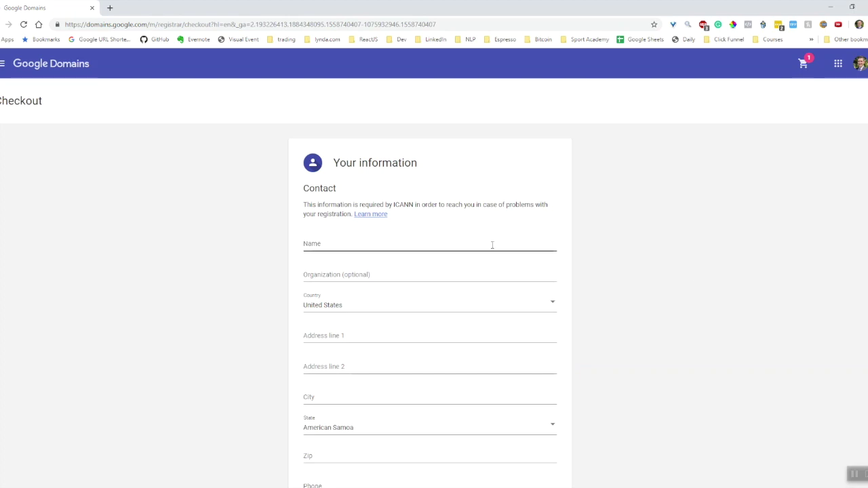
scroll(493, 243, "down", 2)
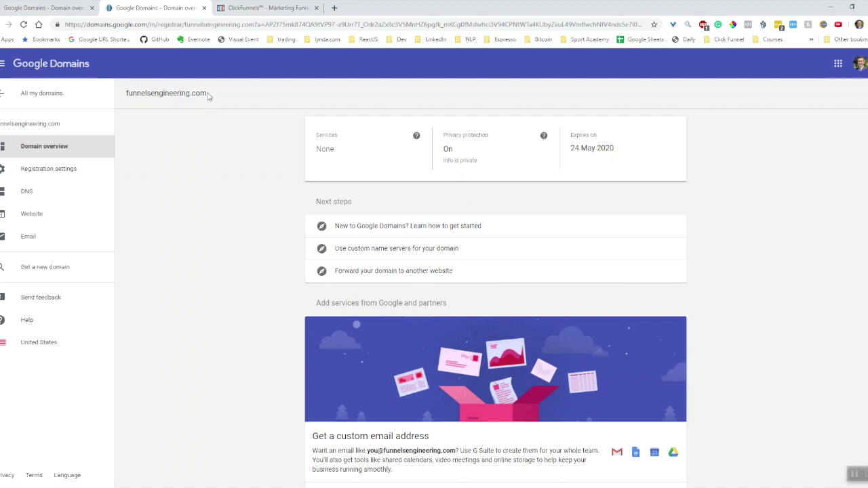
left_click_drag(209, 95, 126, 98)
key("ctrl+c")
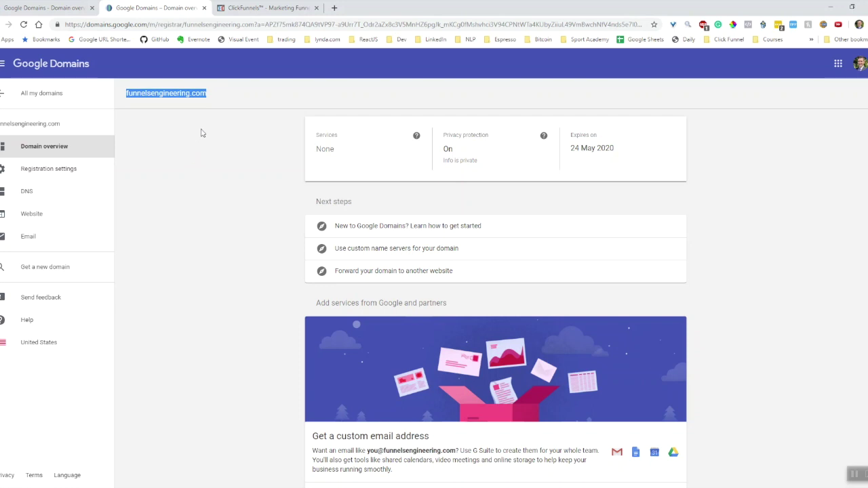
left_click(256, 10)
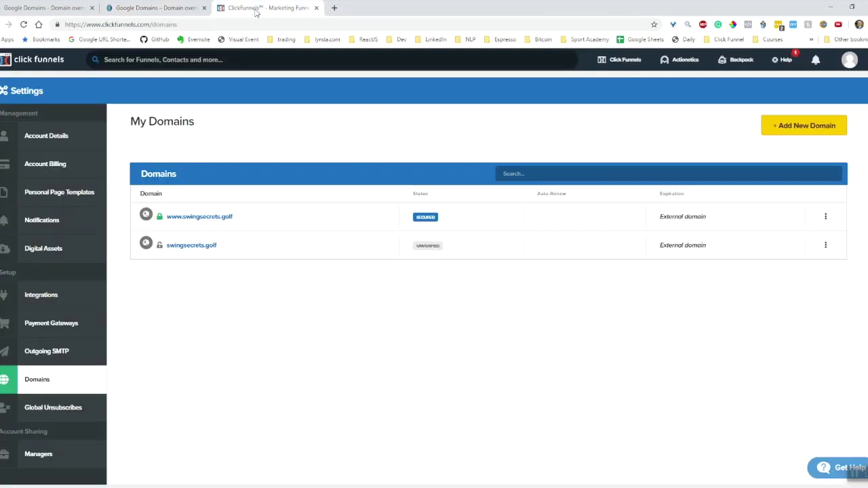
left_click(787, 131)
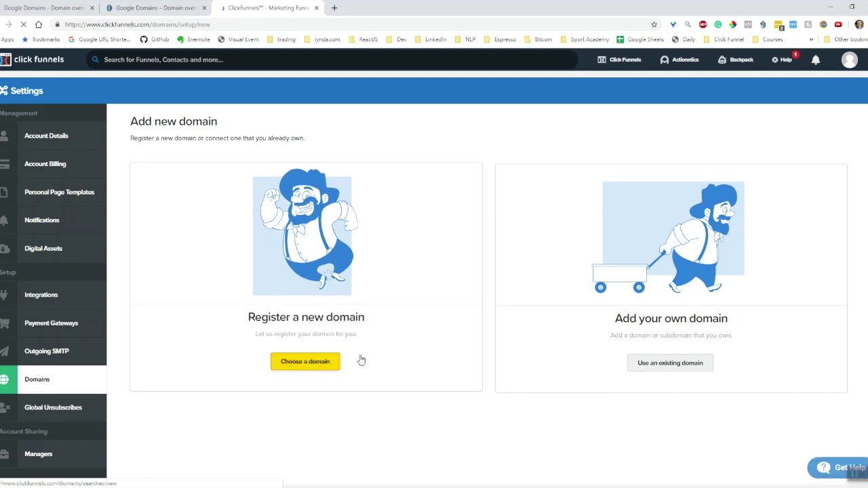
left_click(666, 363)
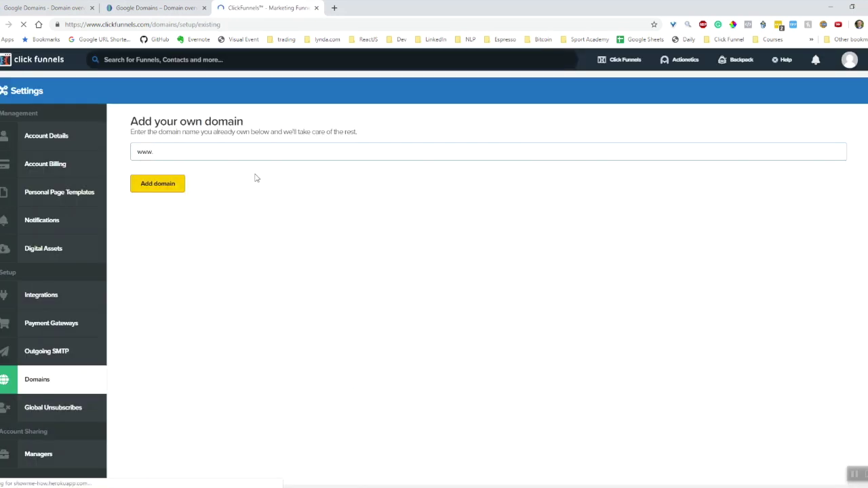
left_click(163, 152)
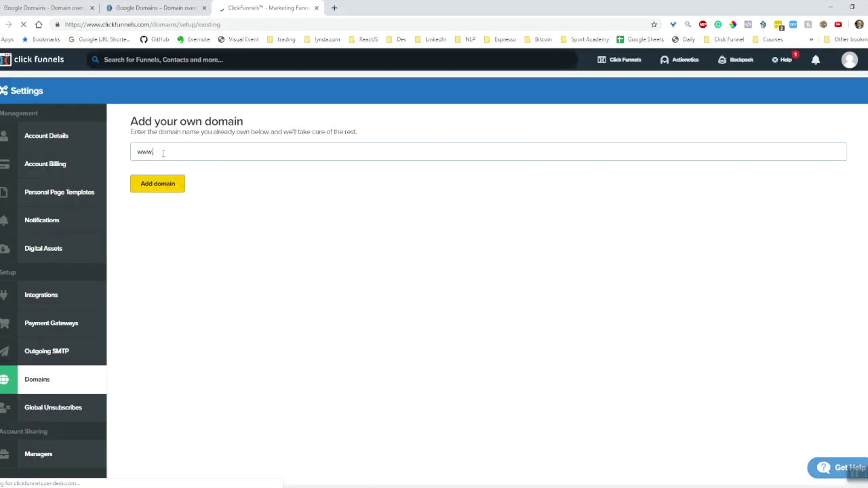
key("ctrl+v")
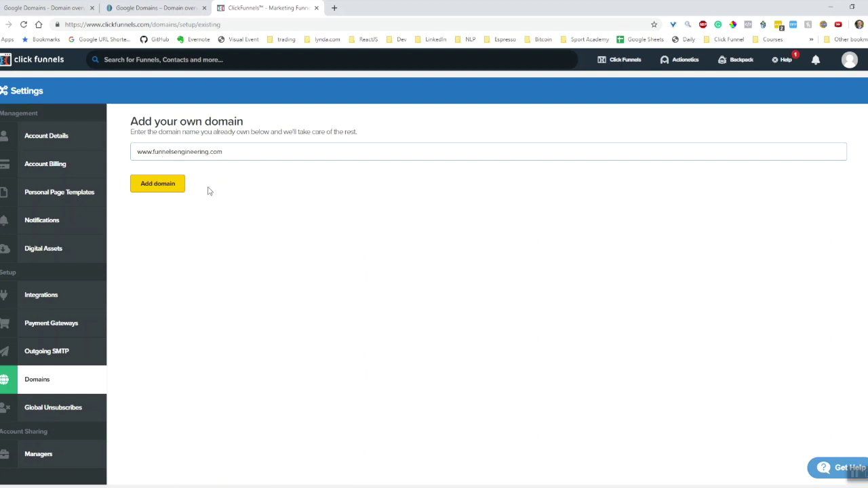
left_click(159, 184)
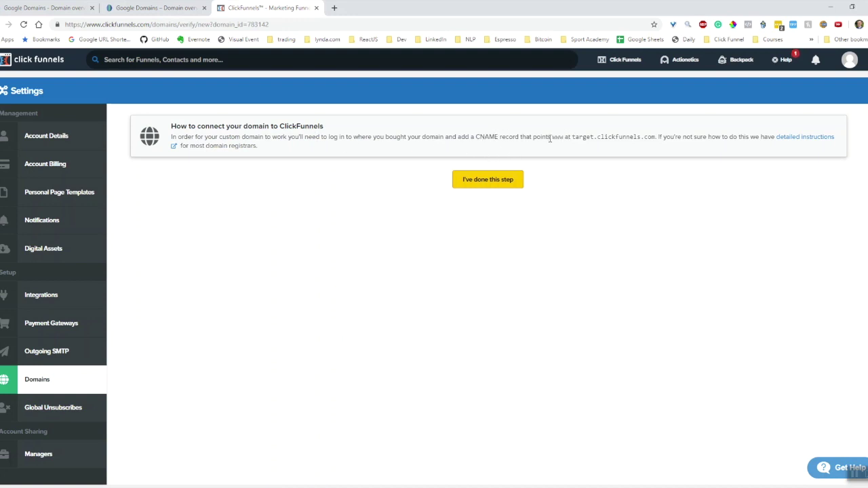
left_click_drag(573, 138, 656, 138)
key("ctrl+c")
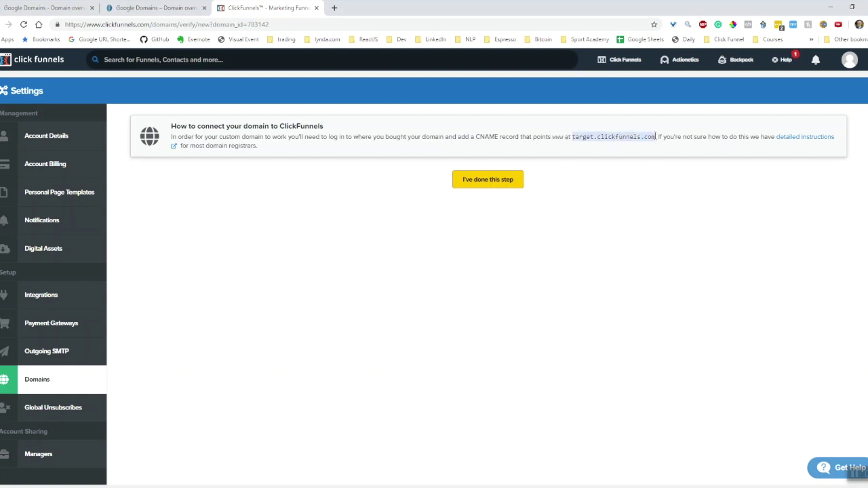
Step: Open funnelsengineering.com's DNS settings and scroll down to the custom resource records
left_click(169, 11)
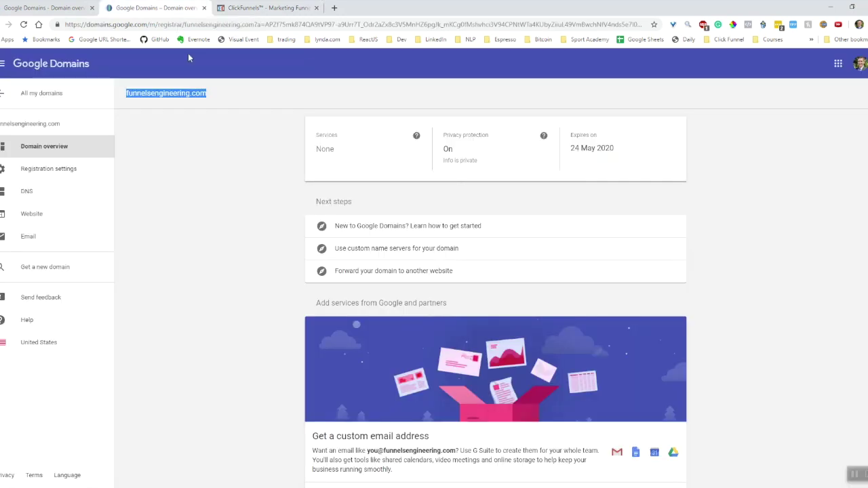
left_click(27, 193)
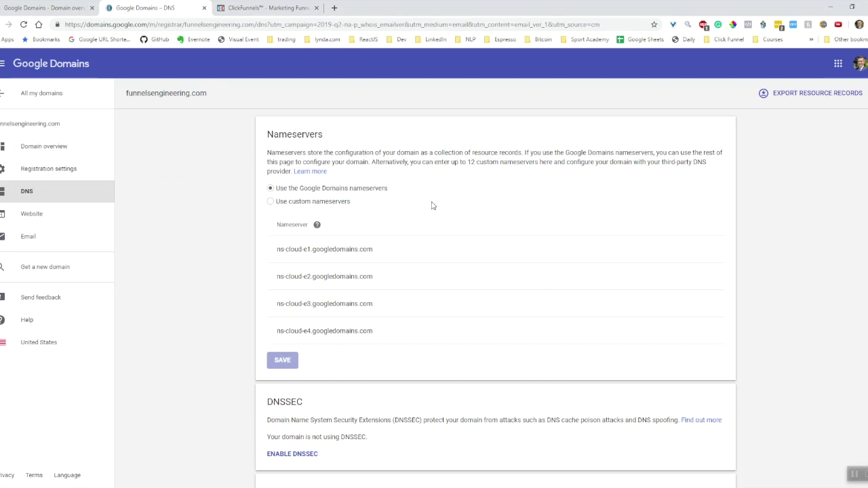
scroll(432, 205, "down", 3)
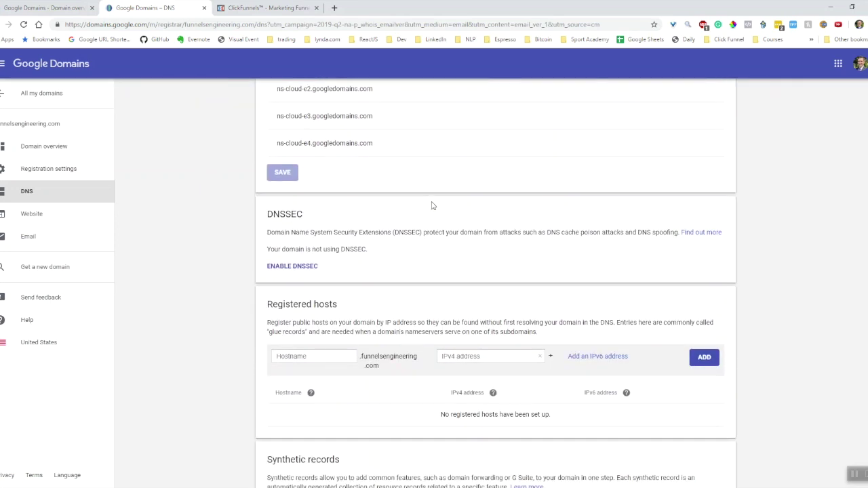
scroll(432, 206, "down", 3)
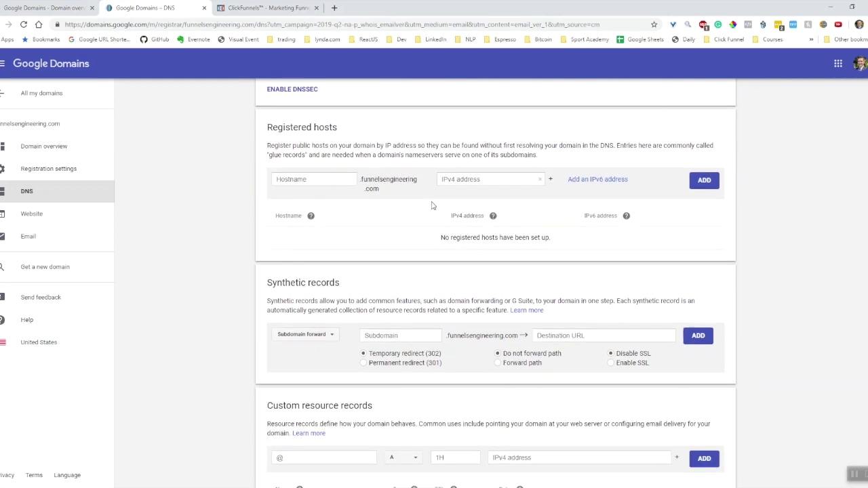
scroll(432, 205, "down", 1)
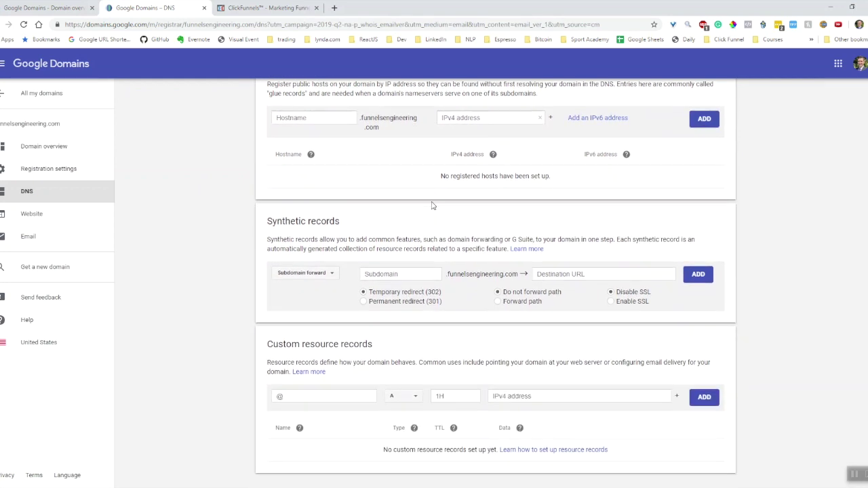
Step: Start a new CNAME custom record with data target.clickfunnels.com
left_click(343, 394)
left_click(406, 396)
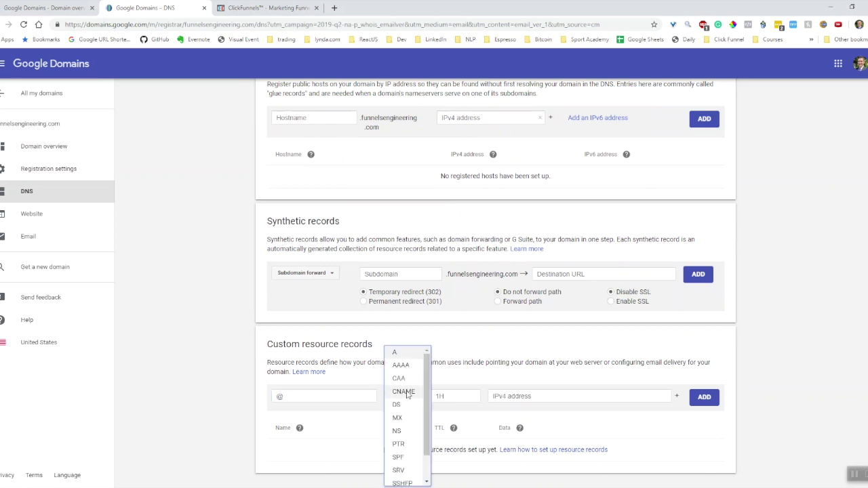
left_click(405, 392)
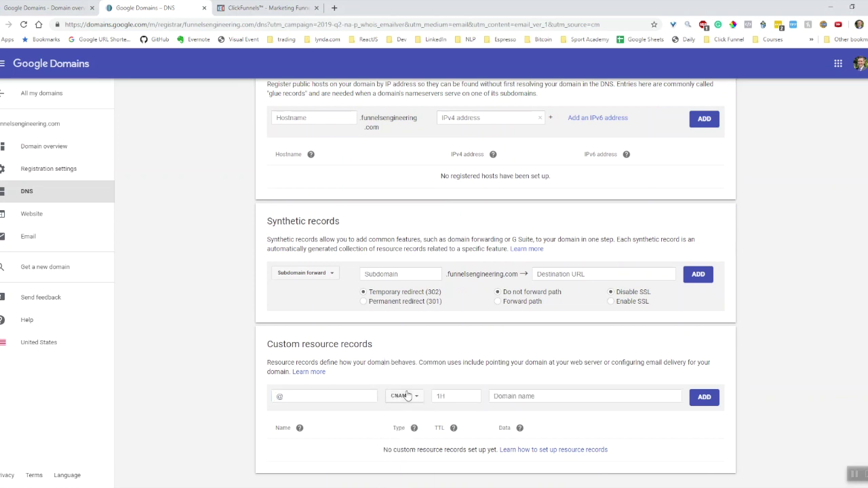
left_click(503, 396)
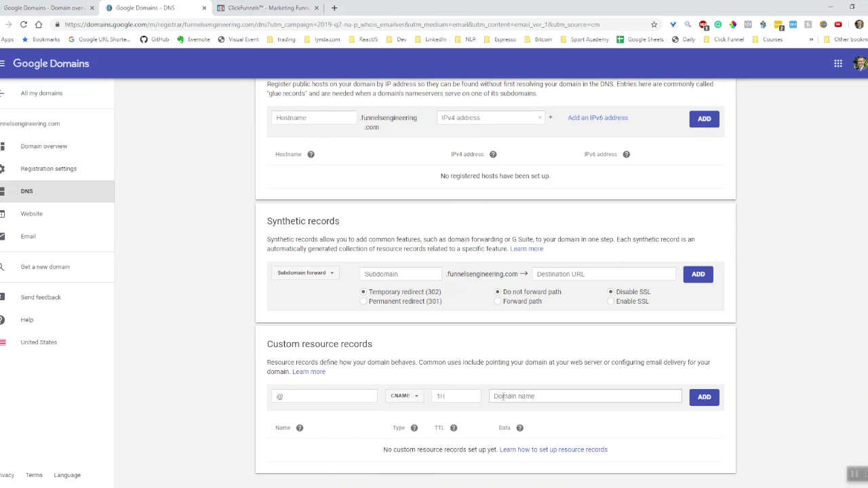
left_click(504, 396)
key("ctrl+v")
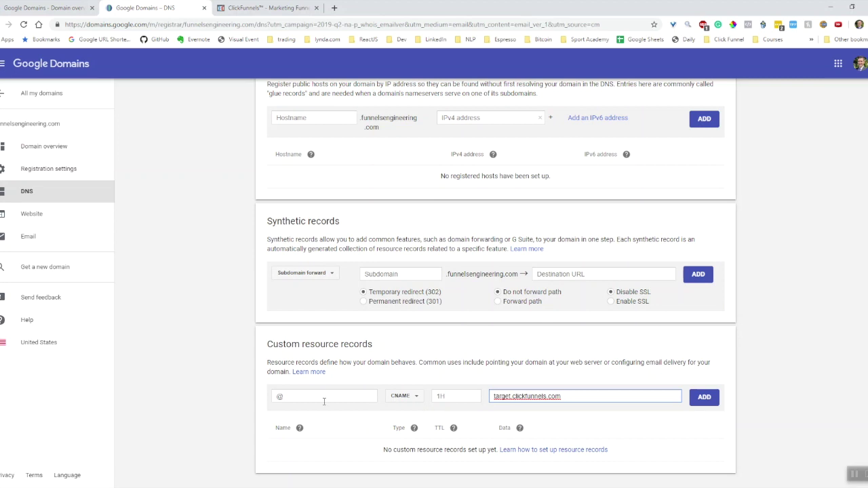
Step: Name the record www and add it with the 1h TTL
left_click(300, 398)
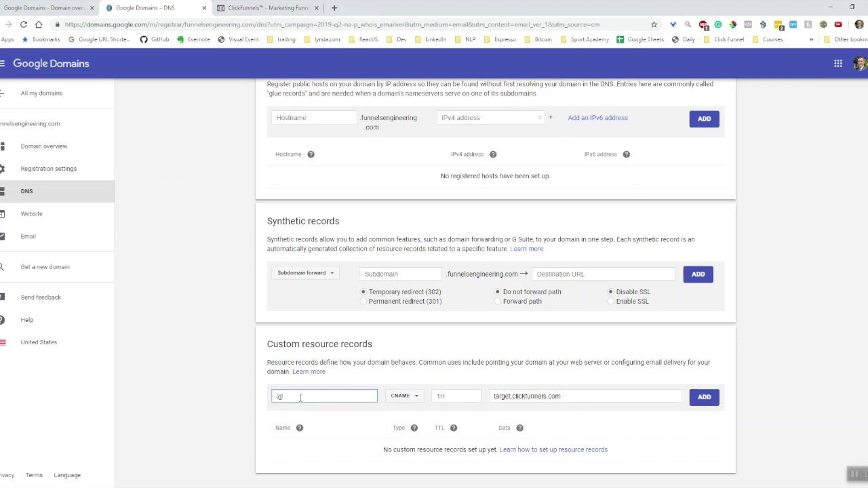
type("www")
left_click(454, 432)
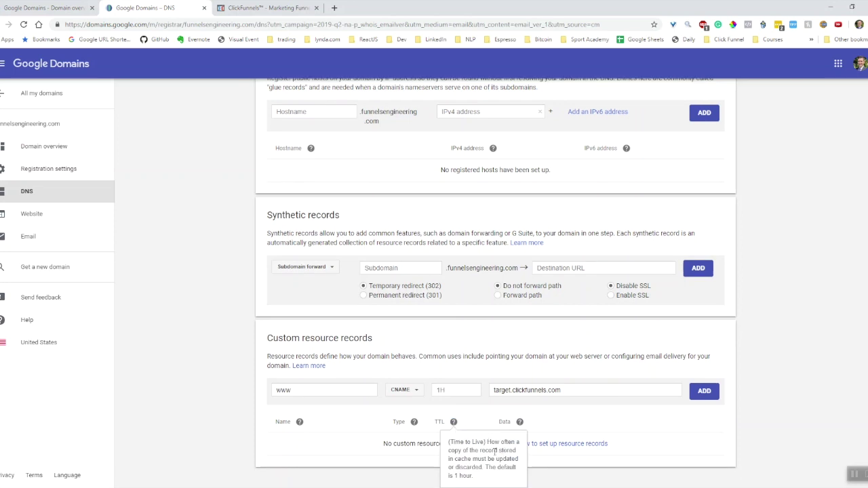
left_click(487, 418)
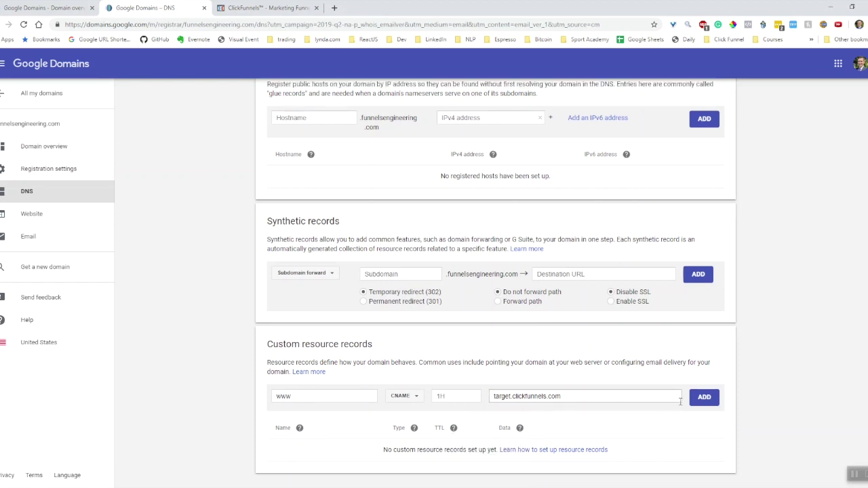
left_click(702, 401)
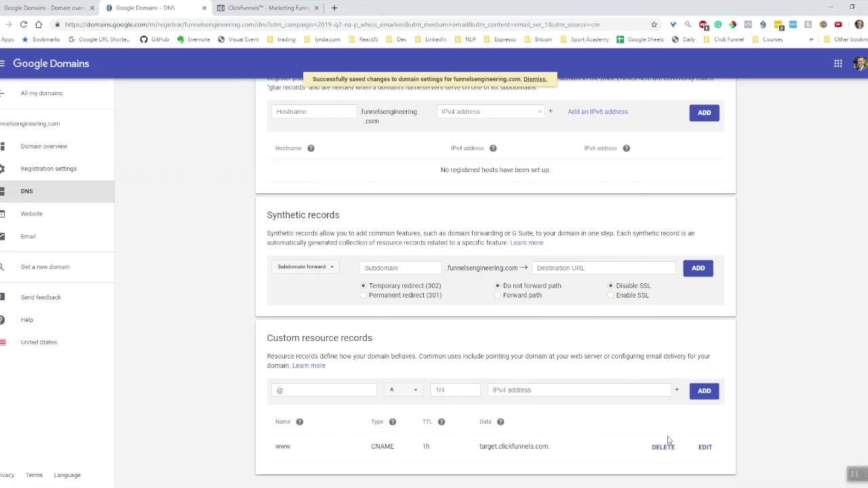
scroll(582, 347, "up", 2)
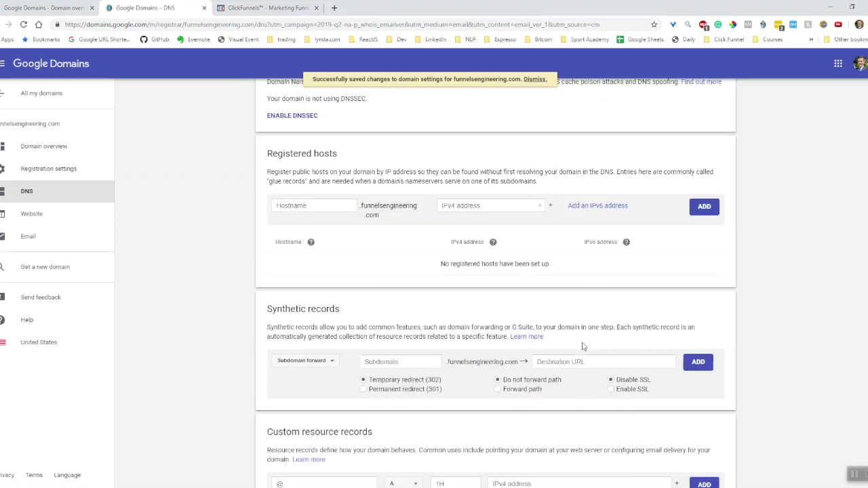
scroll(473, 320, "down", 2)
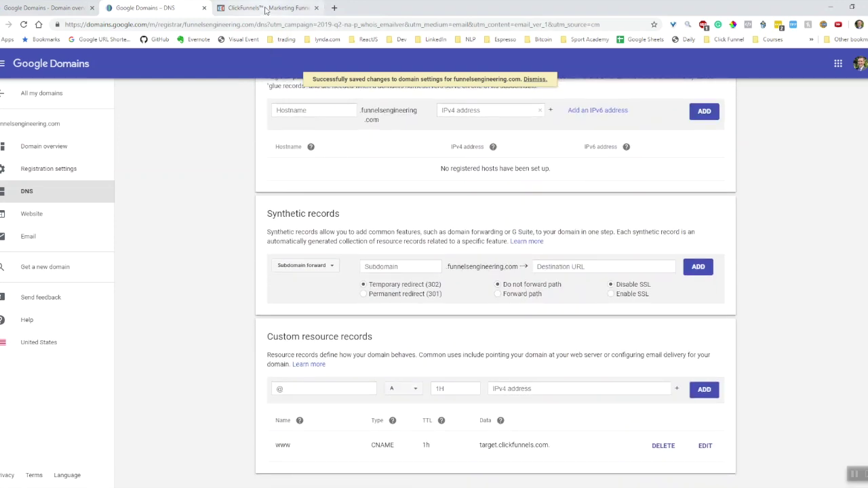
left_click(267, 8)
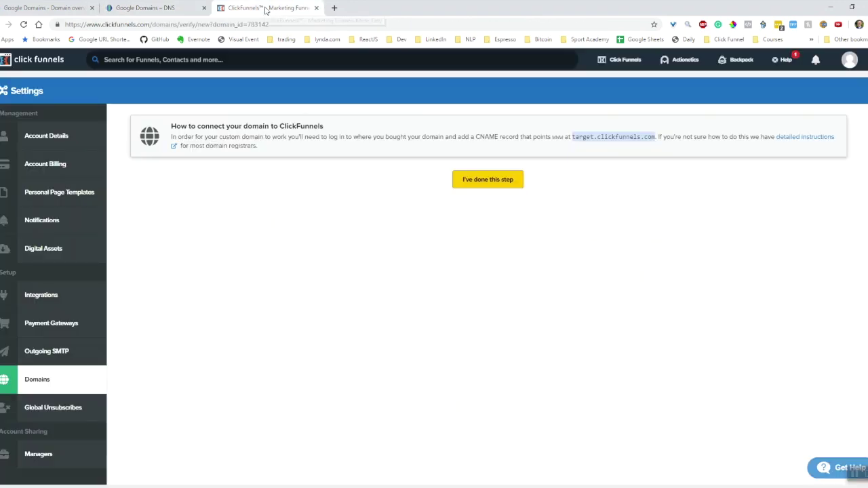
left_click(488, 180)
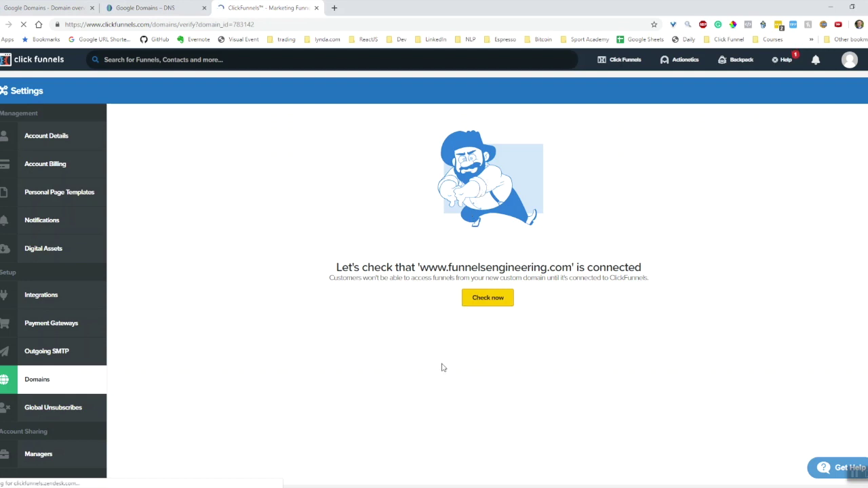
left_click(488, 303)
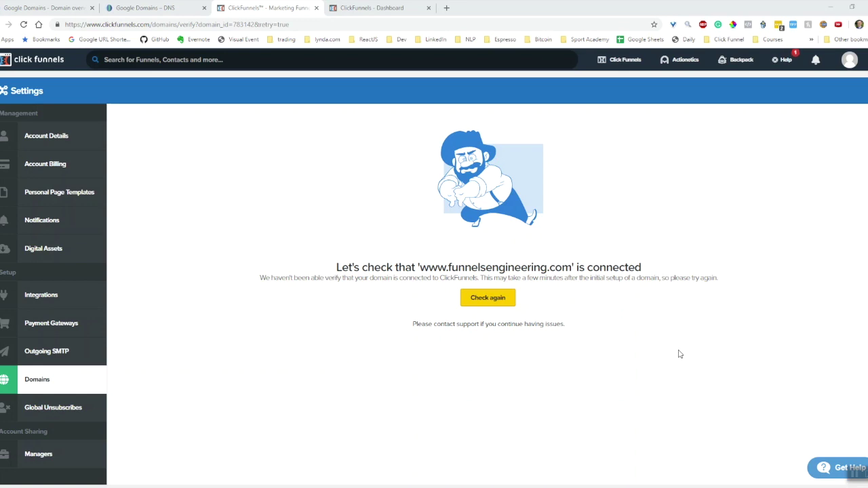
left_click(487, 302)
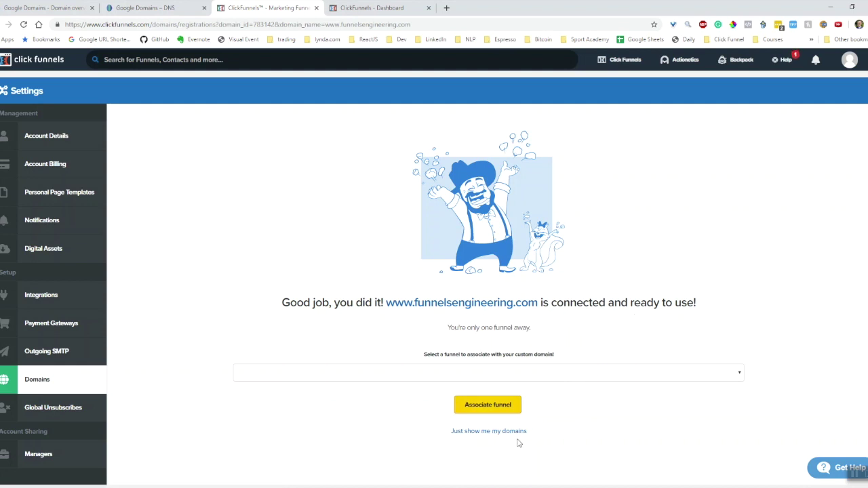
left_click(519, 377)
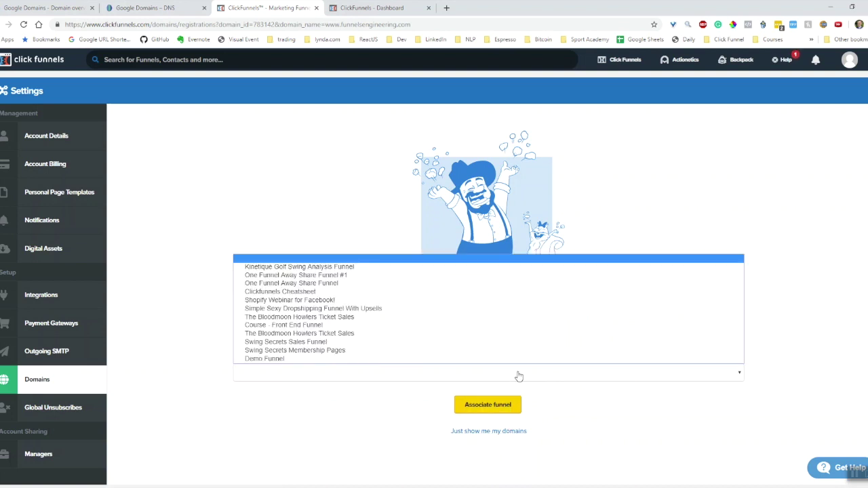
left_click(270, 359)
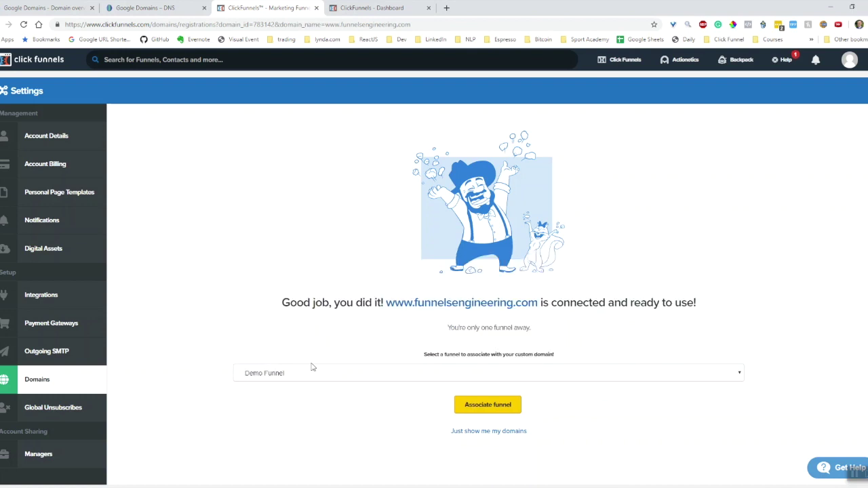
left_click(488, 406)
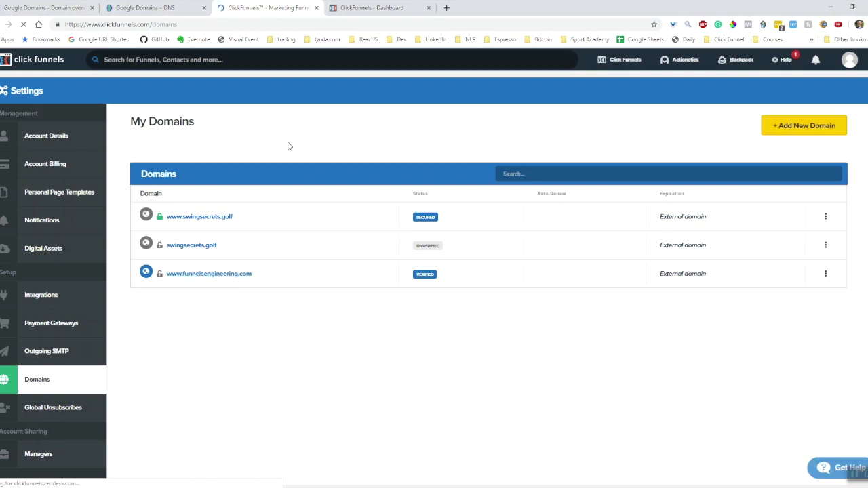
left_click(361, 10)
left_click(198, 24)
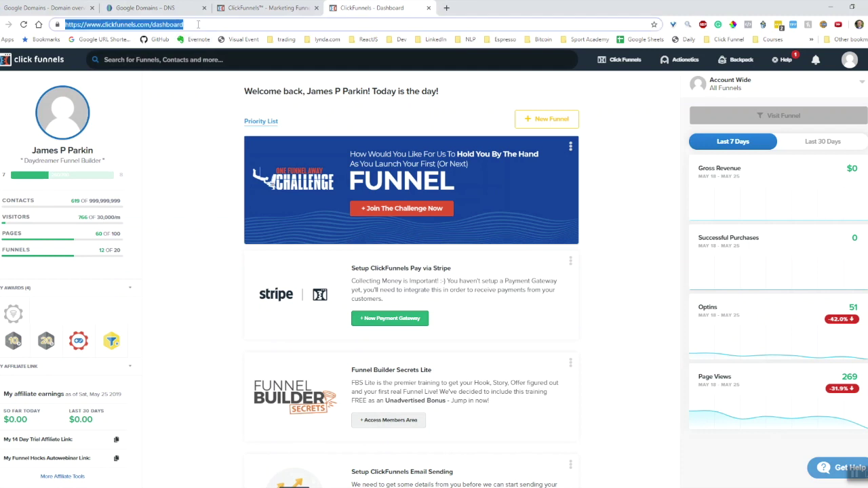
type("funn")
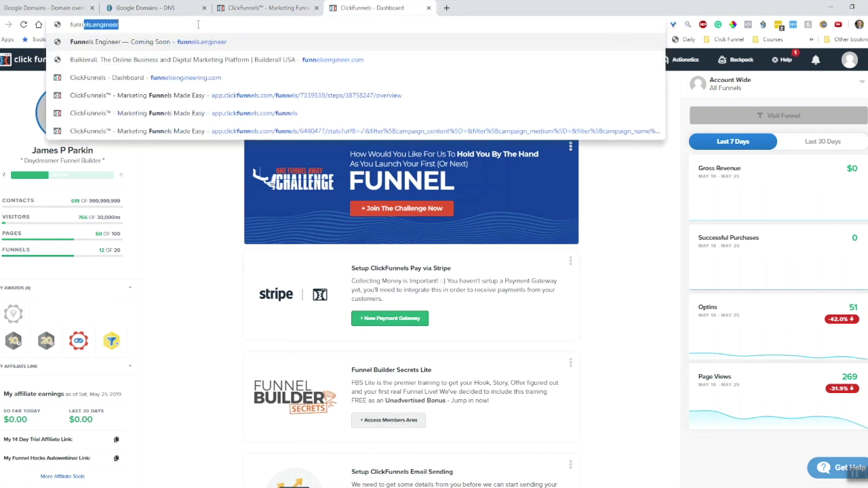
type("elsengin")
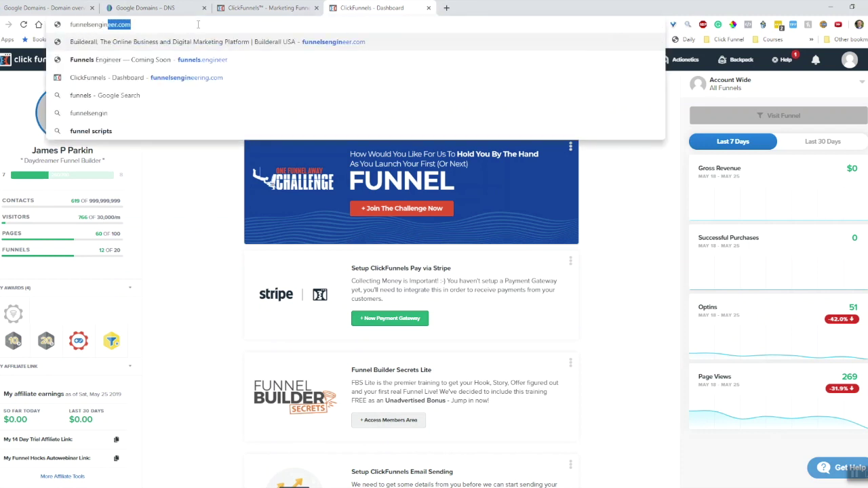
key("Down")
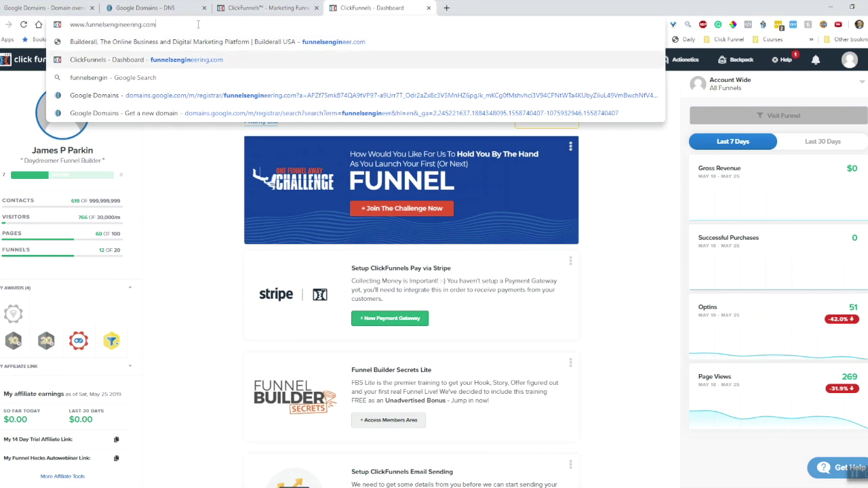
key("Return")
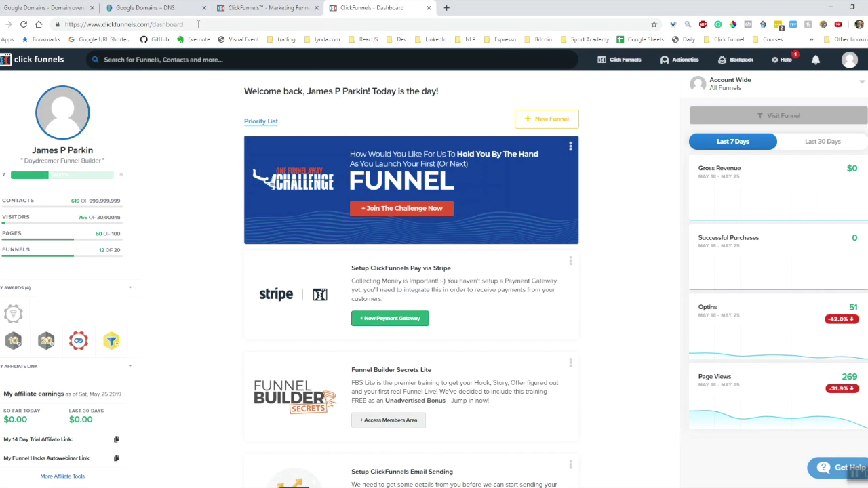
mouse_move(620, 60)
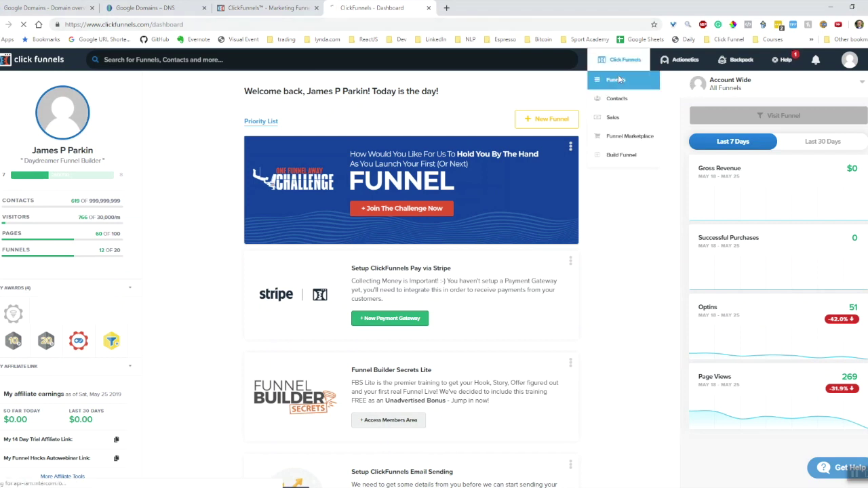
left_click(616, 80)
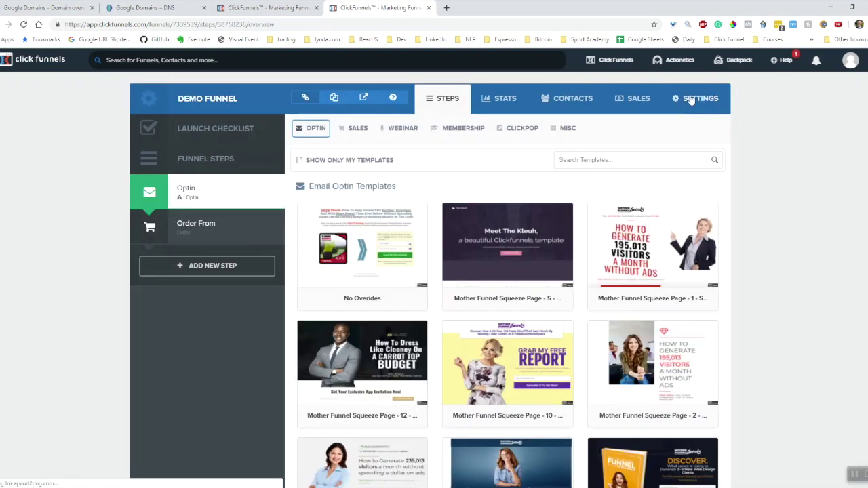
left_click(691, 100)
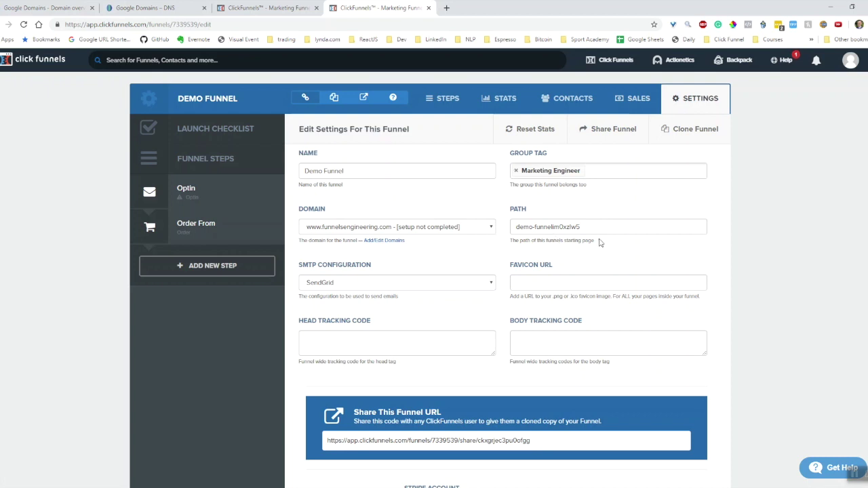
left_click_drag(583, 226, 506, 231)
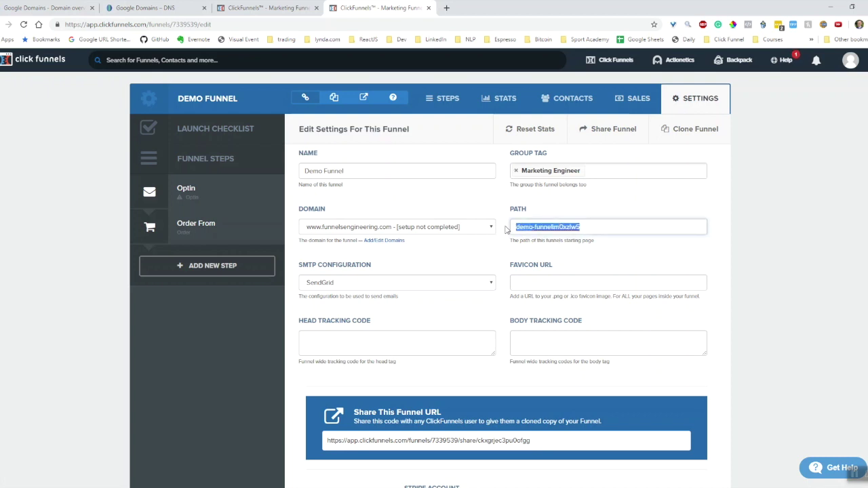
Step: Open the Order From step, check its demo-order-form path, and select its full live URL
left_click(194, 227)
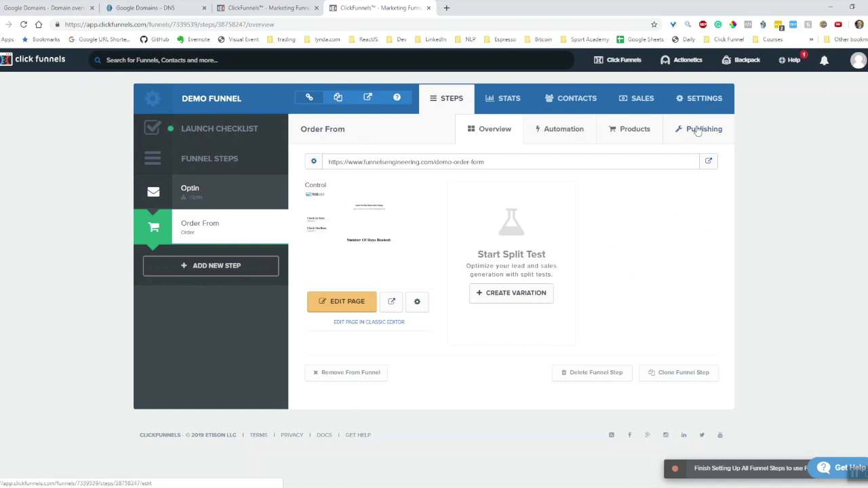
left_click(698, 130)
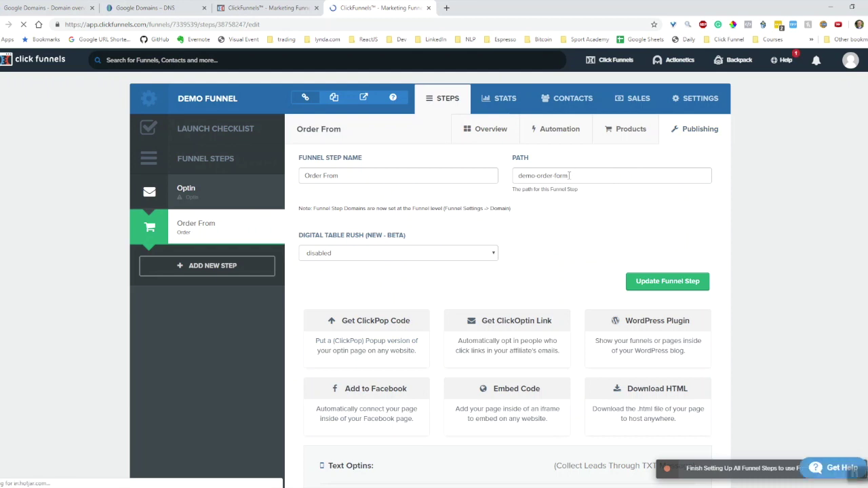
left_click_drag(570, 175, 503, 183)
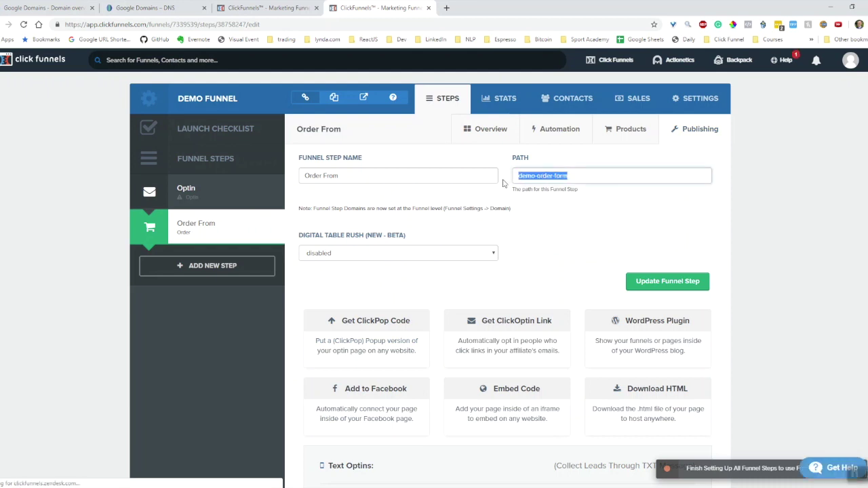
left_click(491, 130)
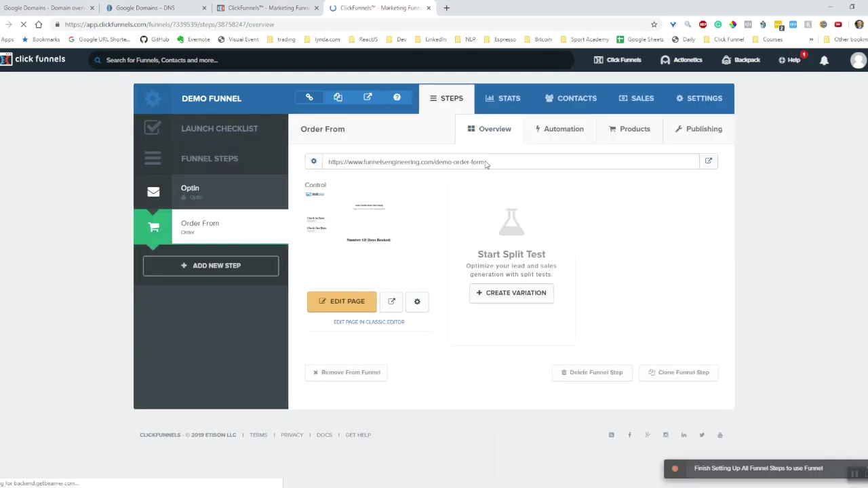
left_click_drag(484, 163, 328, 165)
key("ctrl+c")
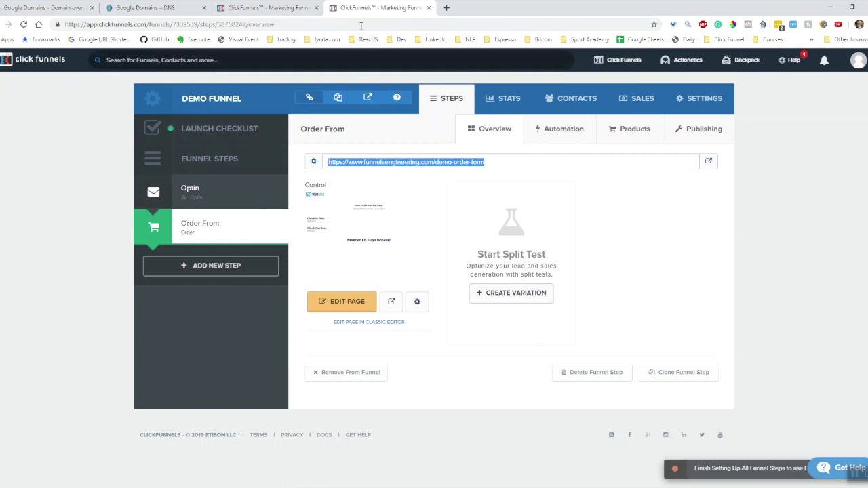
left_click(293, 12)
left_click(407, 8)
left_click(446, 8)
key("ctrl+v")
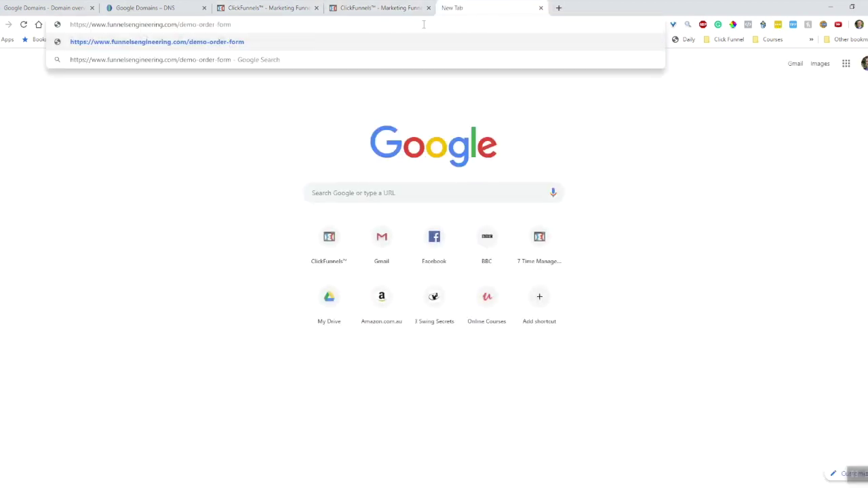
Step: Load the demo order form address and proceed past Chrome's certificate warning
key("Return")
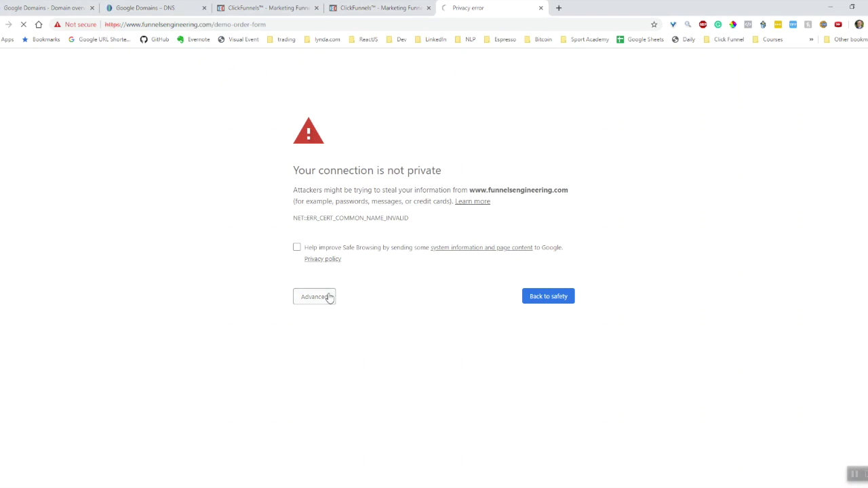
key("F5")
left_click(313, 298)
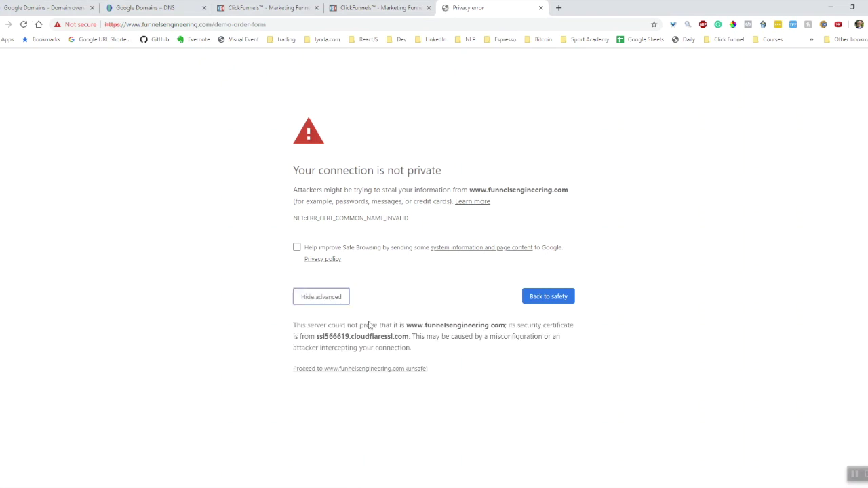
left_click(378, 370)
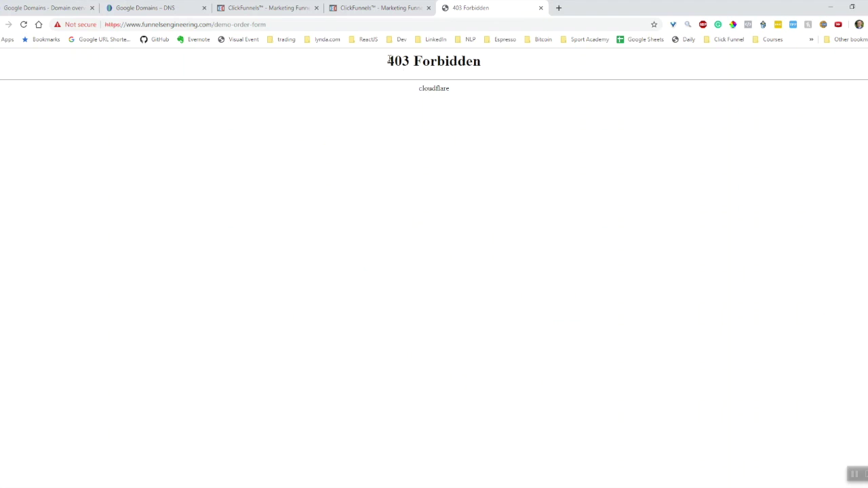
Step: Inspect the cloudflare 403 Forbidden page, then return to the ClickFunnels Order From step
left_click_drag(390, 61, 500, 68)
left_click(446, 89)
left_click_drag(446, 88, 416, 90)
left_click(460, 92)
left_click_drag(451, 92, 419, 89)
left_click(429, 87)
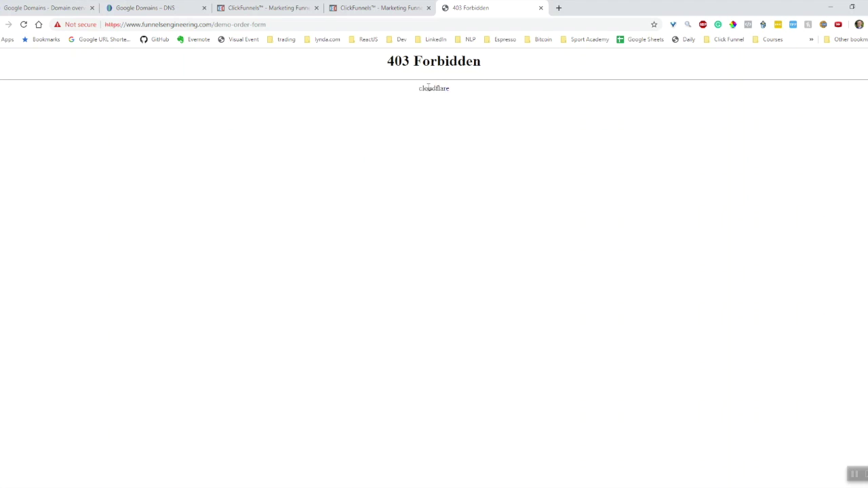
left_click(373, 8)
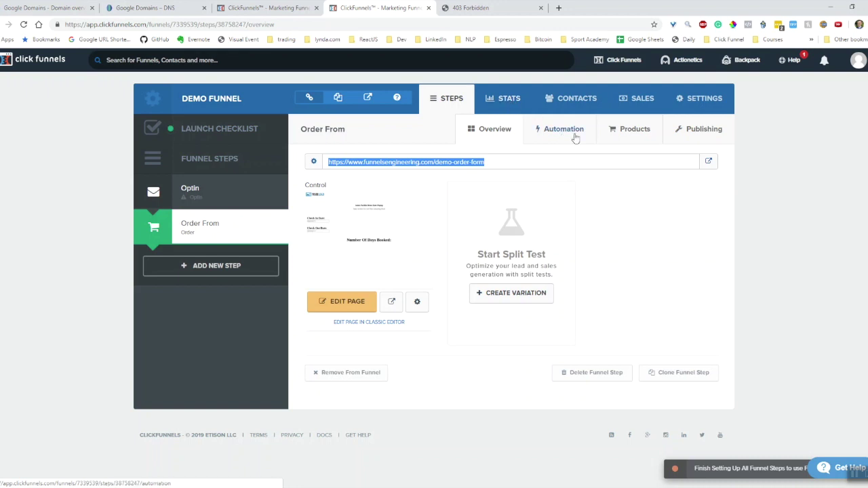
left_click(694, 98)
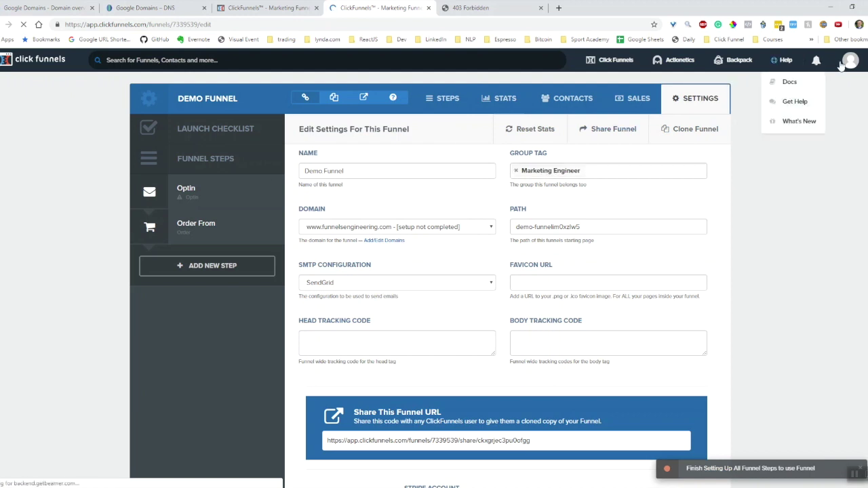
mouse_move(856, 63)
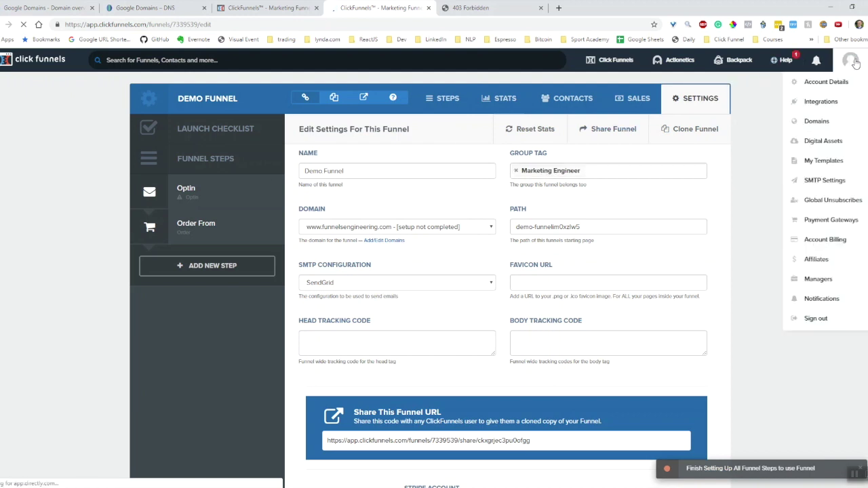
left_click(818, 124)
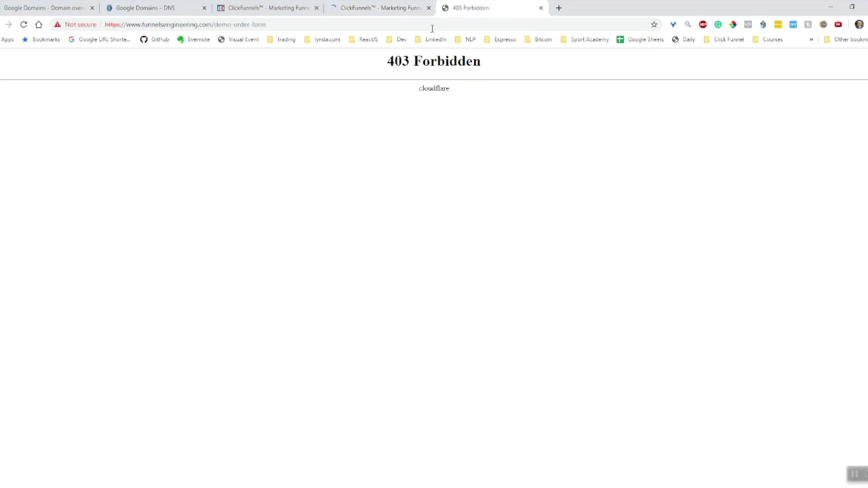
left_click(121, 24)
left_click(120, 25)
left_click(370, 11)
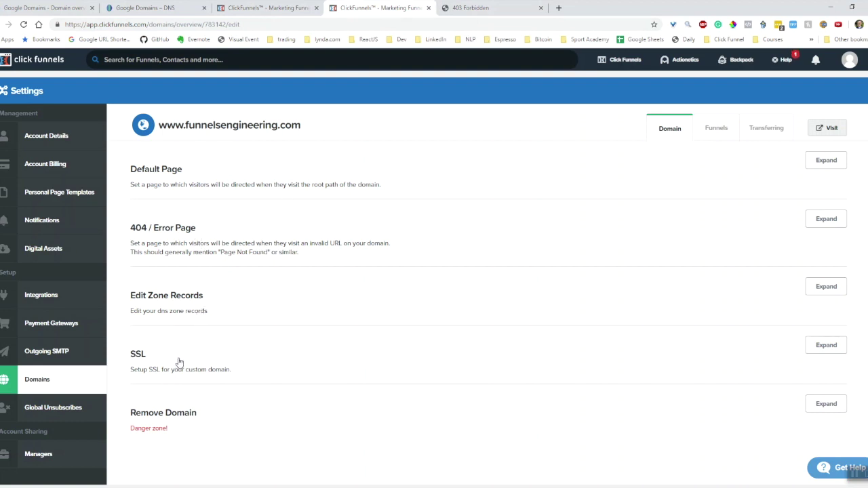
left_click(825, 346)
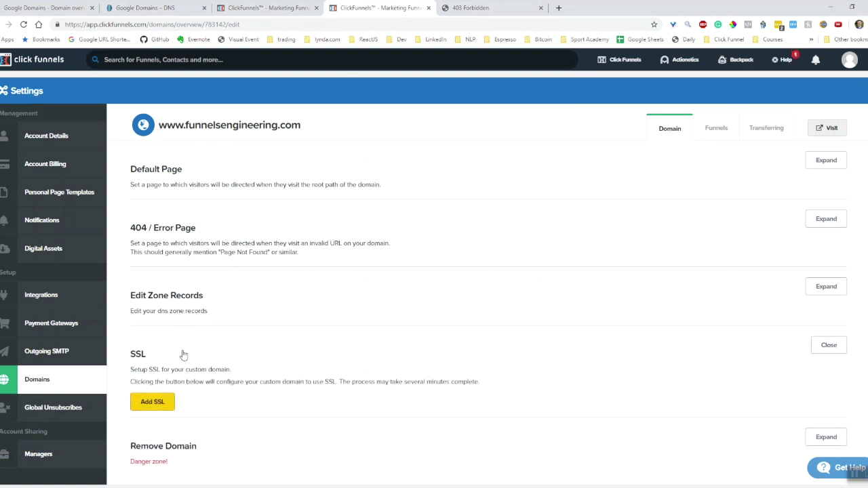
left_click(155, 404)
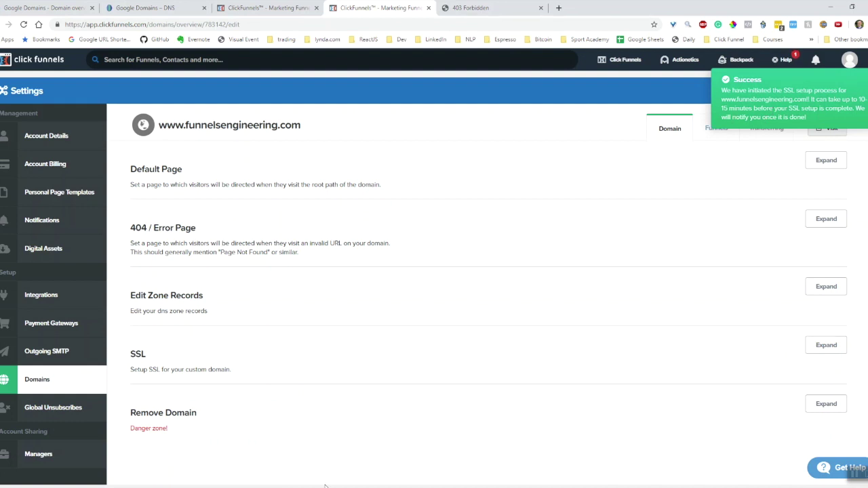
left_click(635, 366)
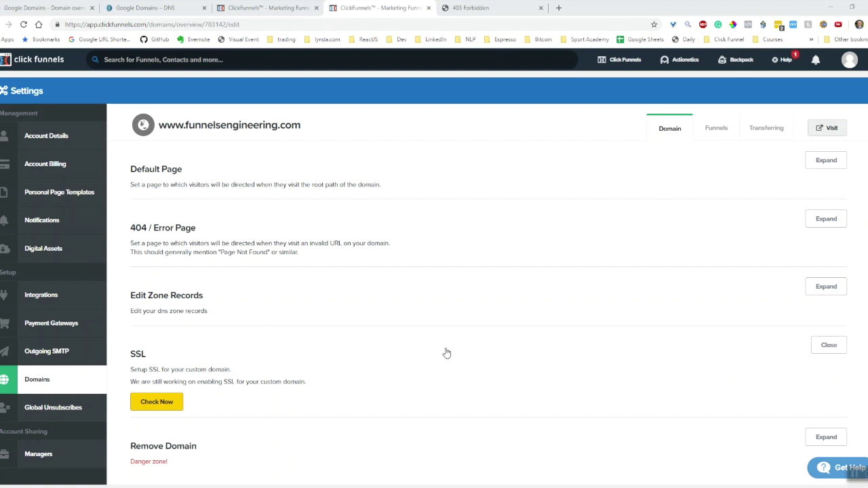
left_click(157, 403)
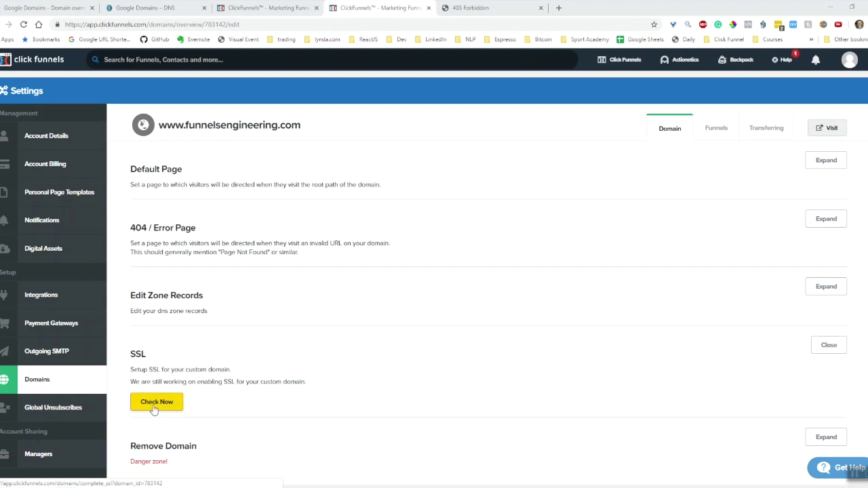
left_click(157, 404)
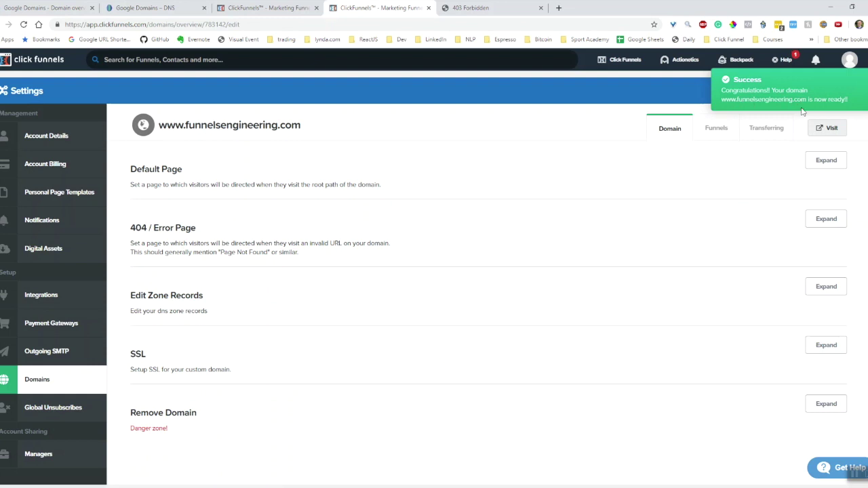
Step: Confirm the SSL section reads 'SSL is enabled for this domain.'
left_click(825, 345)
left_click_drag(152, 386, 214, 383)
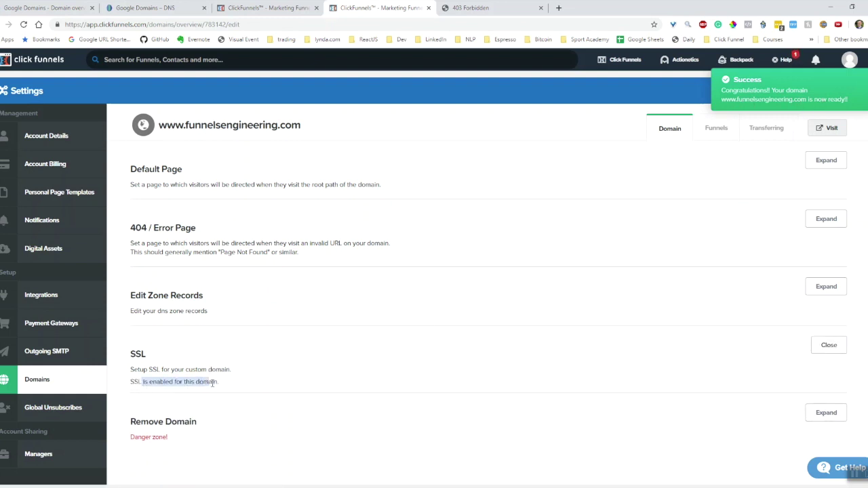
left_click(246, 384)
Step: Reload the demo order form address in the 403 Forbidden tab so the date form loads
left_click(478, 10)
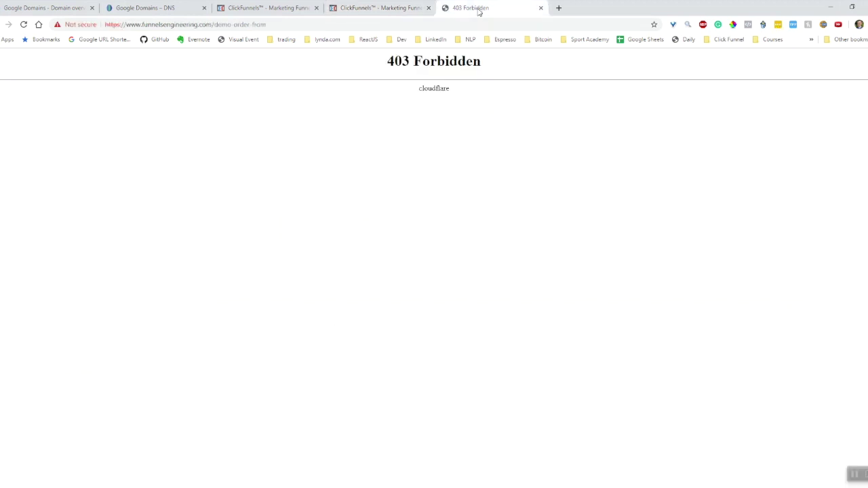
left_click(278, 24)
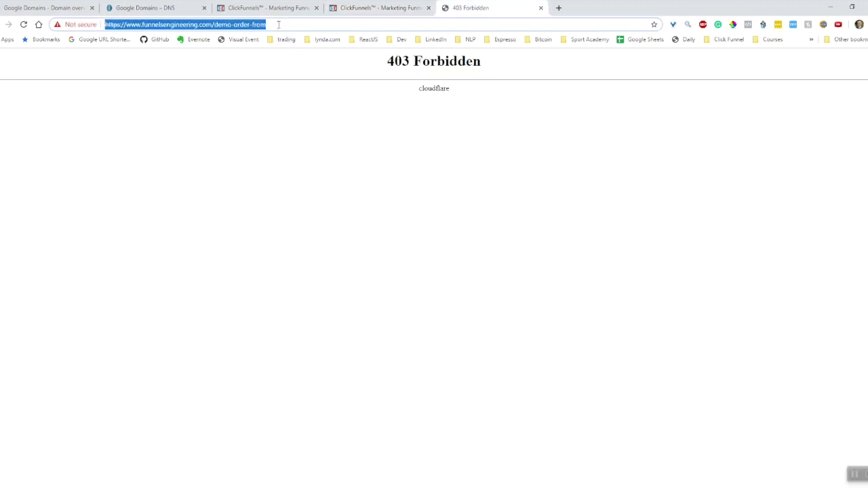
key("Return")
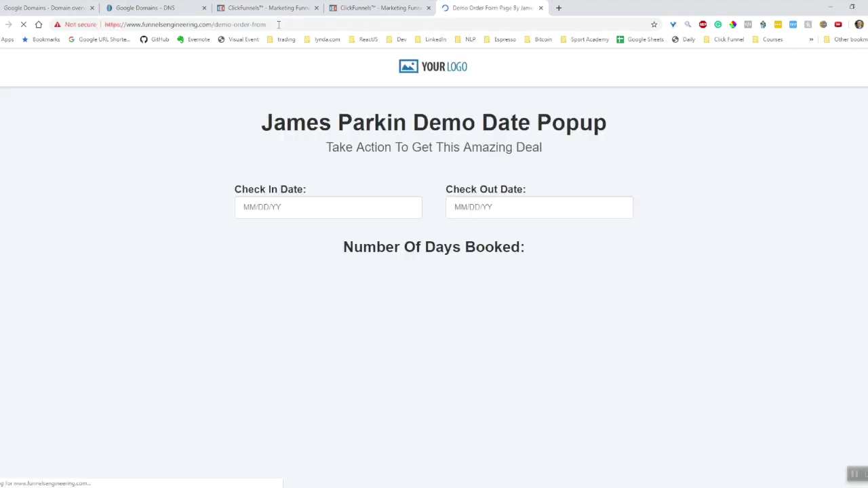
Step: Review the order form address, then return to the Google Domains DNS settings
left_click_drag(270, 24, 103, 25)
left_click(151, 24)
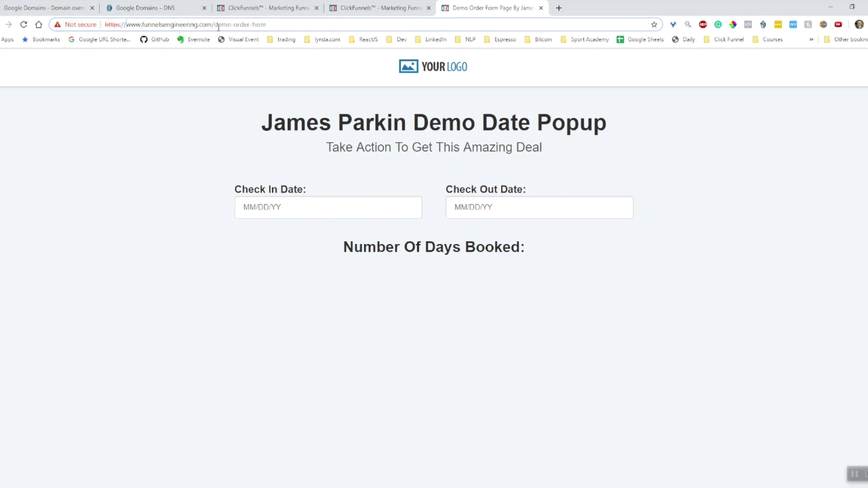
left_click(144, 9)
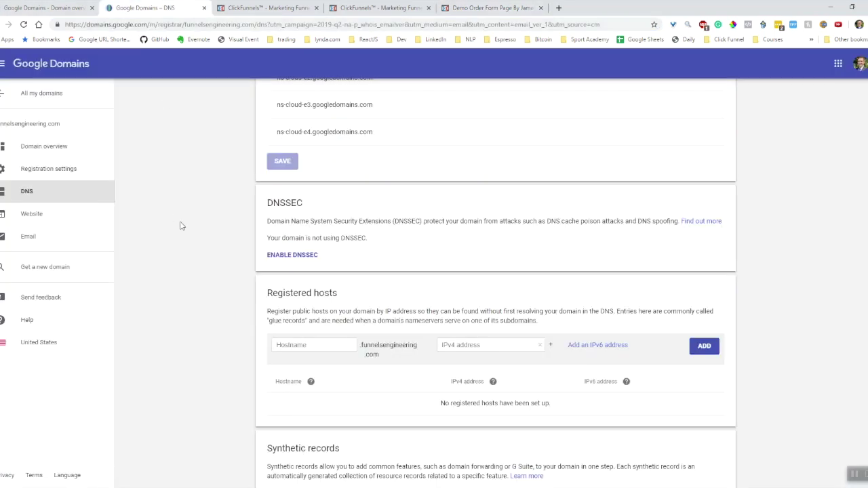
Step: Check that the www CNAME record points to target.clickfunnels.com., then return to ClickFunnels domains
scroll(229, 330, "down", 3)
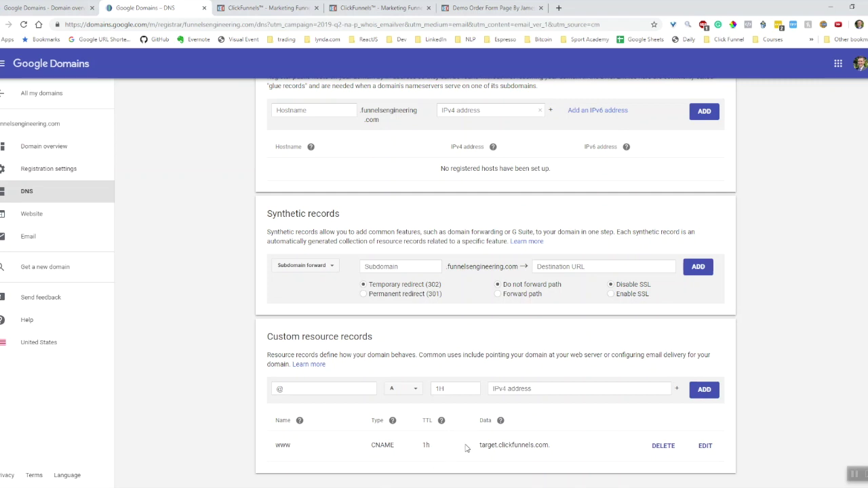
left_click_drag(480, 445, 551, 446)
left_click(551, 446)
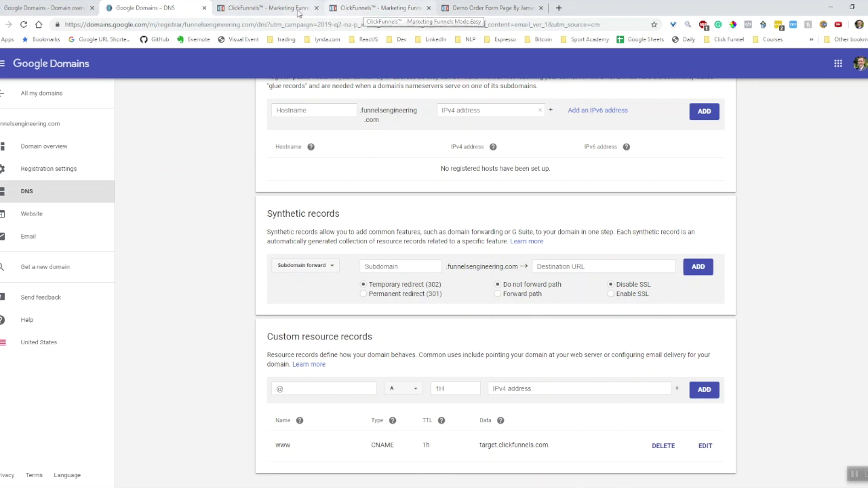
left_click(284, 8)
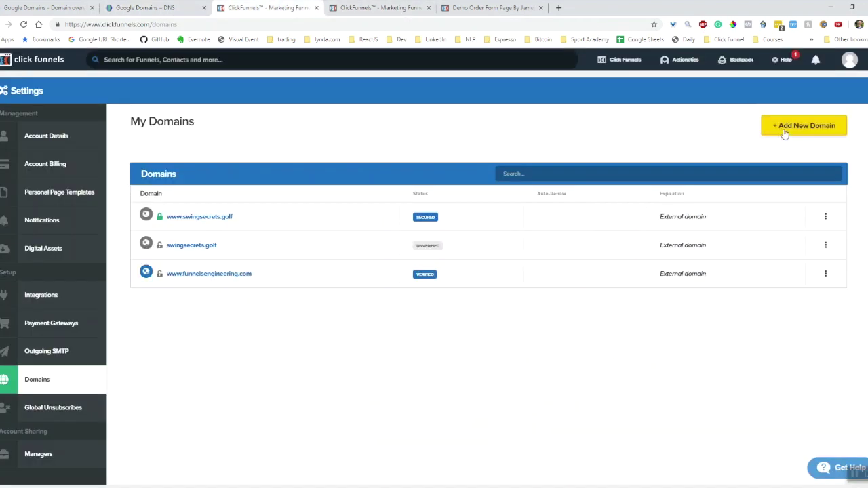
left_click(850, 60)
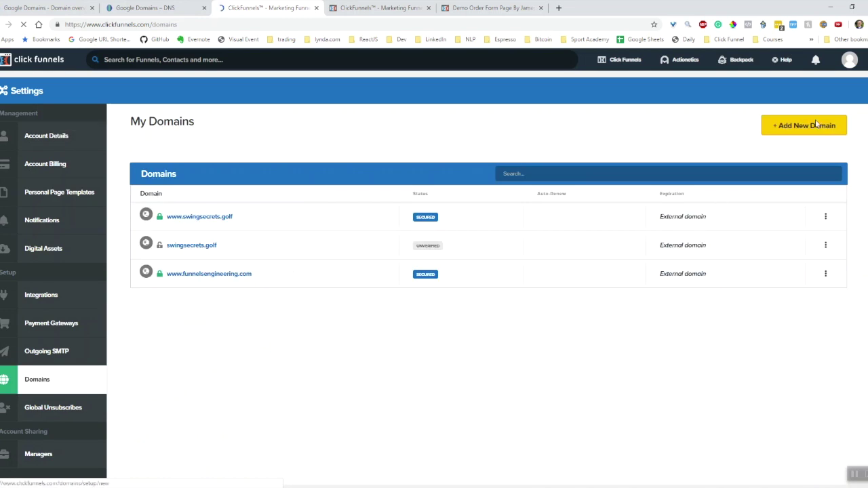
mouse_move(161, 278)
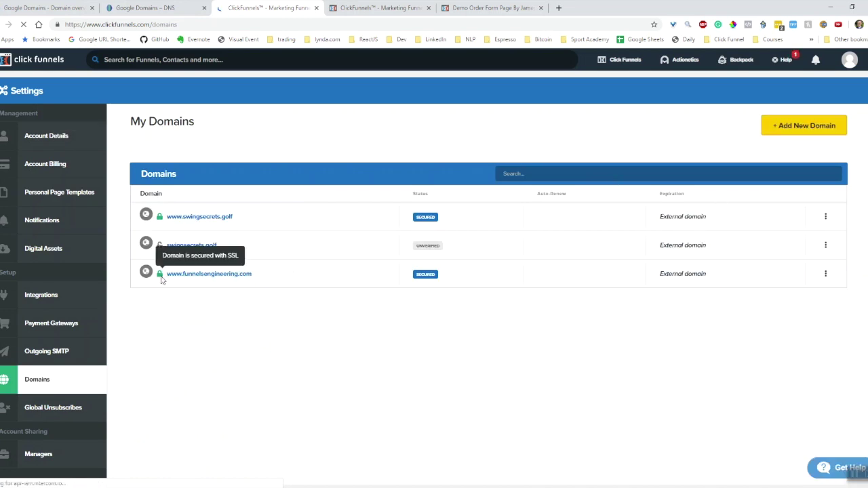
mouse_move(317, 487)
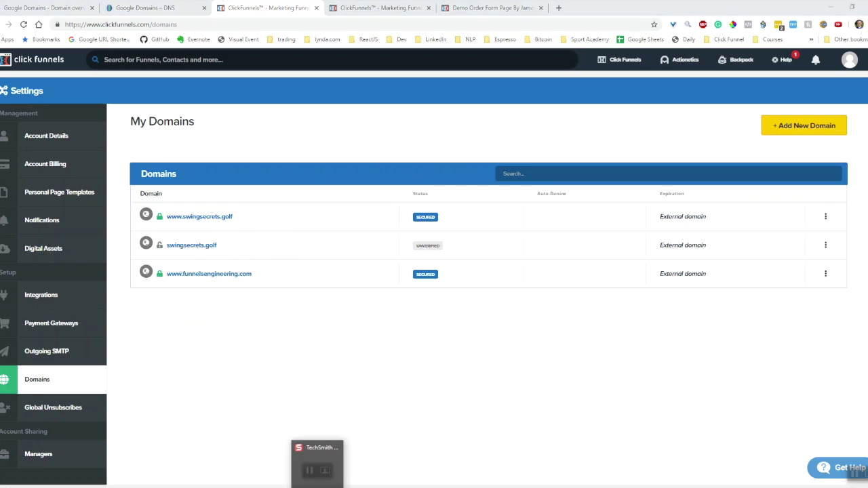